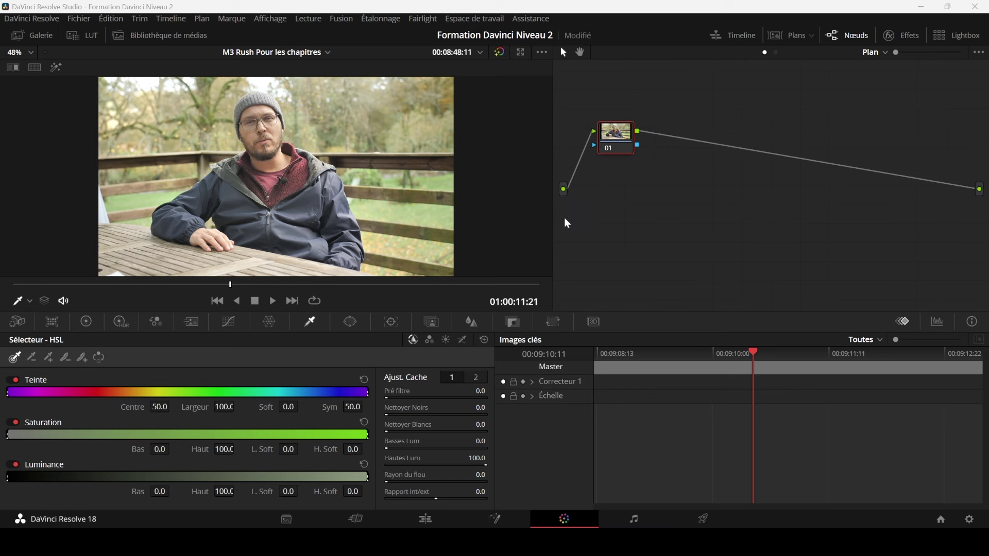
# Widen the node graph by dragging the viewer divider to the left
pyautogui.moveTo(553, 225); pyautogui.dragTo(482, 226)
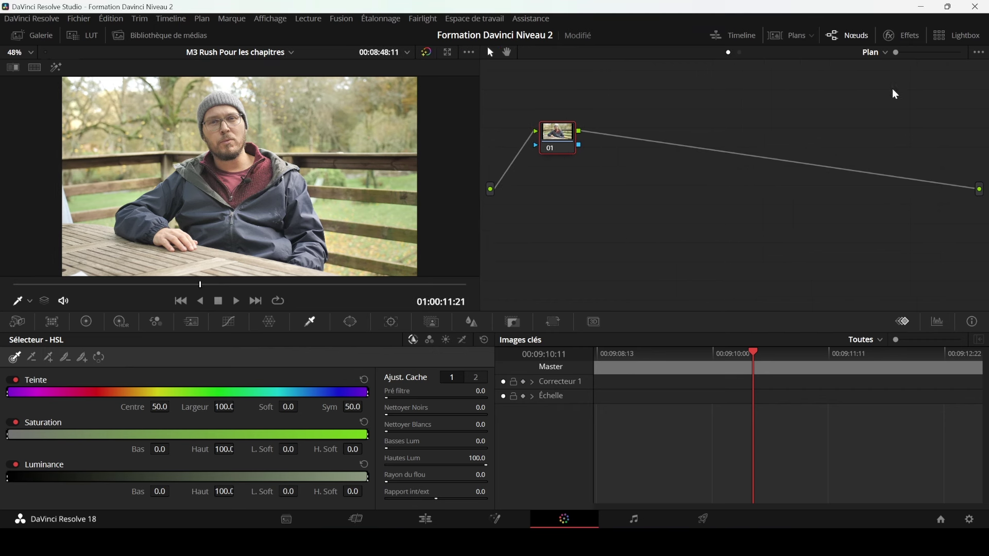
# Open the Effets library, scroll down to ResolveFX Flou, and move node 01 lower right
pyautogui.click(892, 38)
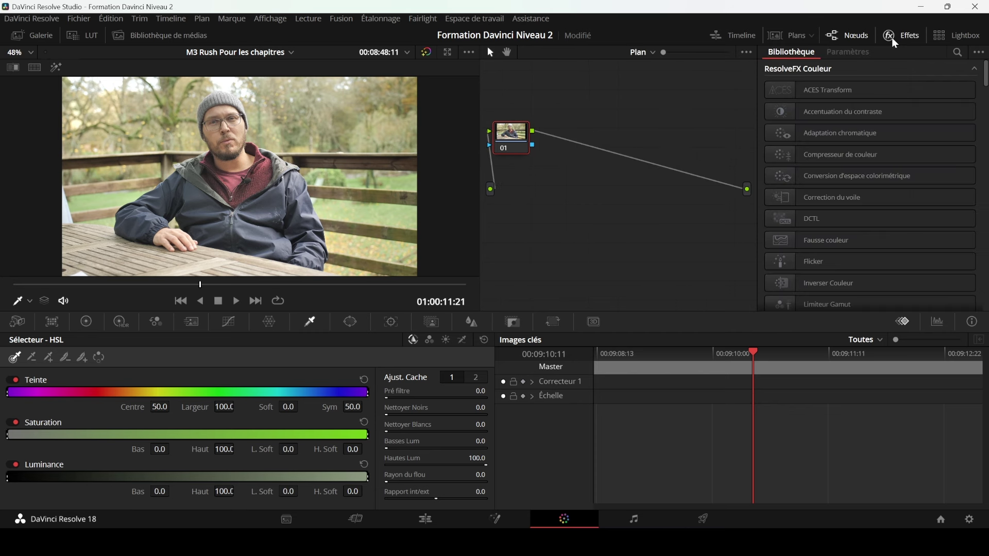
pyautogui.scroll(-5, 897, 118)
pyautogui.scroll(-5, 897, 119)
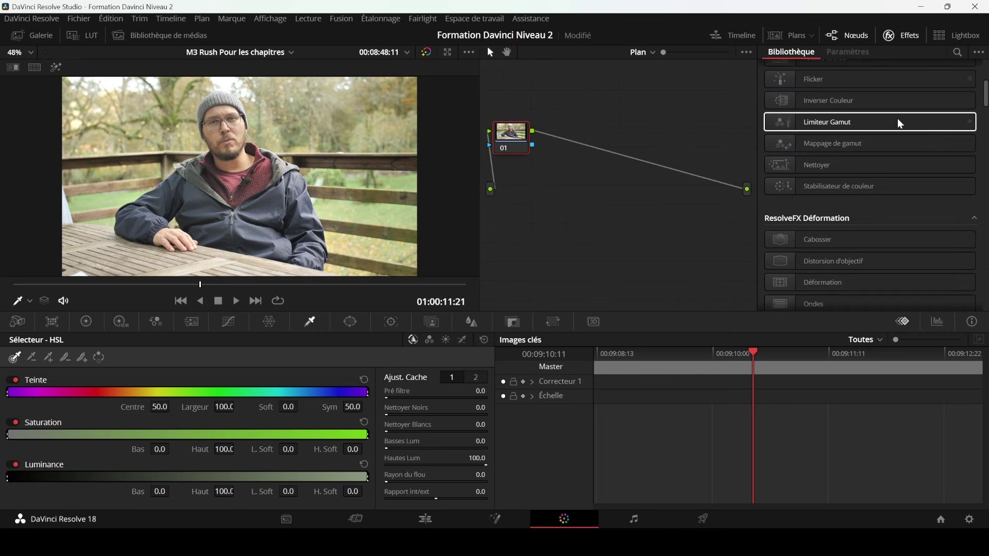
pyautogui.scroll(-5, 897, 118)
pyautogui.scroll(-5, 894, 115)
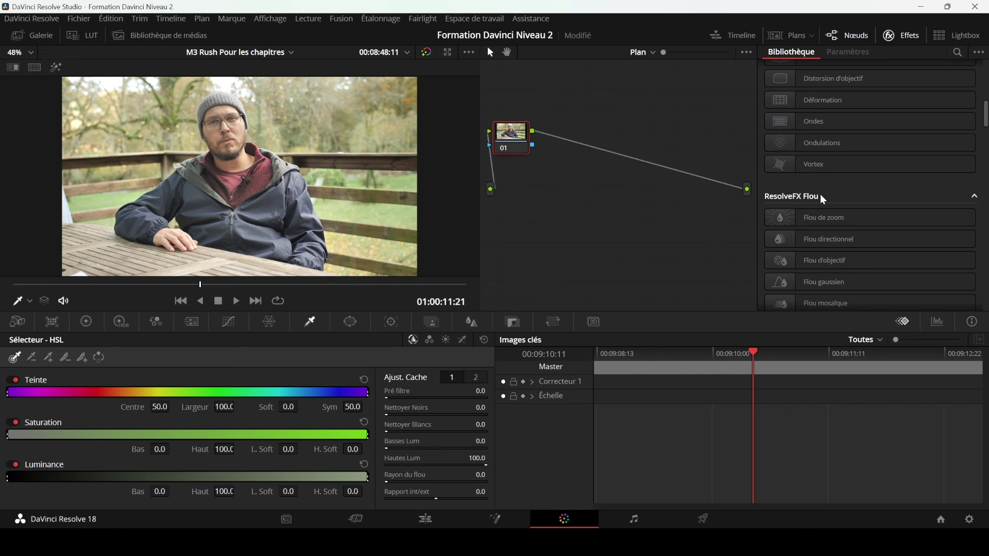
pyautogui.scroll(-2, 866, 163)
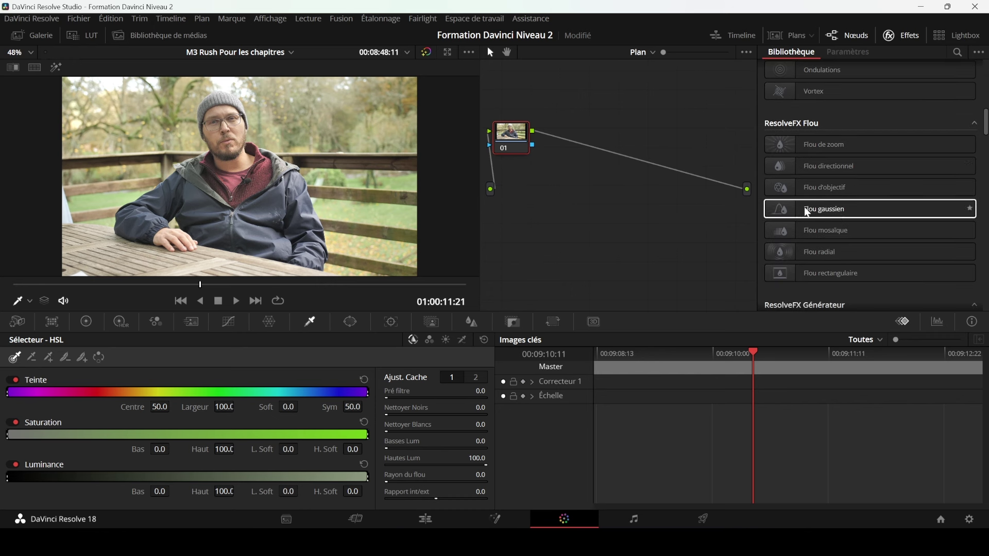
pyautogui.moveTo(502, 145); pyautogui.dragTo(529, 153)
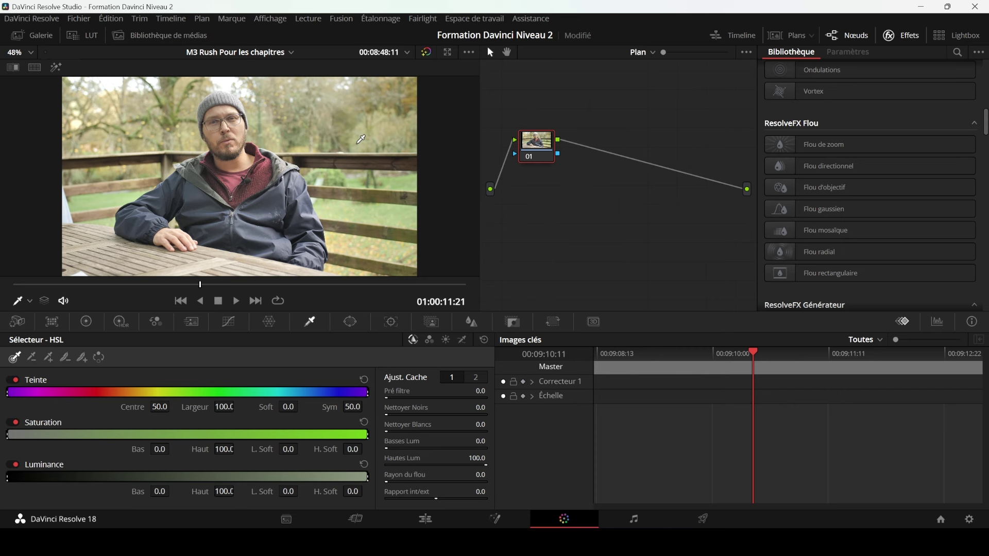
# Drop Flou gaussien onto node 01, blurring the whole frame at 0.400
pyautogui.moveTo(537, 146); pyautogui.dragTo(542, 146)
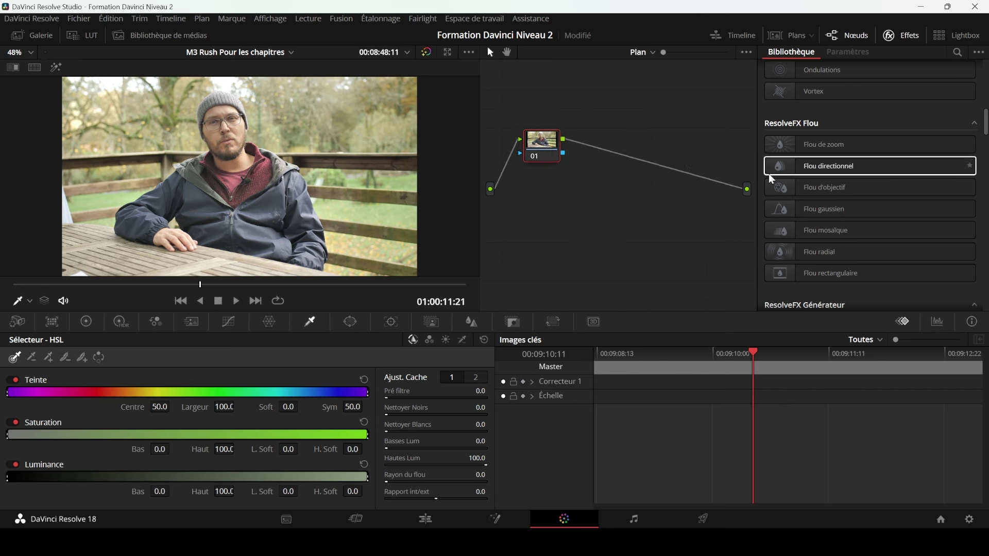
pyautogui.moveTo(788, 210)
pyautogui.mouseDown()
pyautogui.moveTo(643, 96)
pyautogui.moveTo(543, 147)
pyautogui.mouseUp()
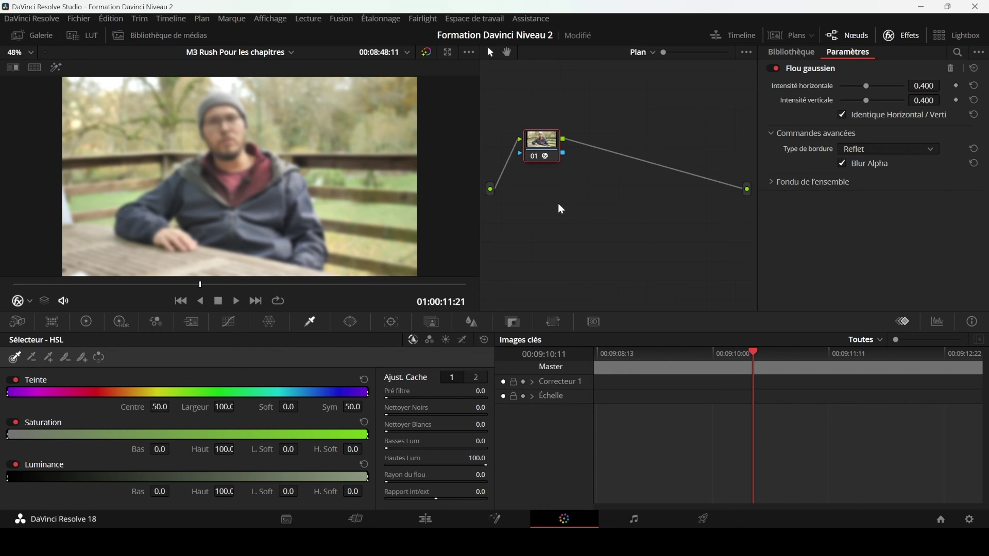
# Remove the OFX plug-in from node 01 with Supprimer le plug-in OFX, then reposition the node
pyautogui.rightClick(544, 158)
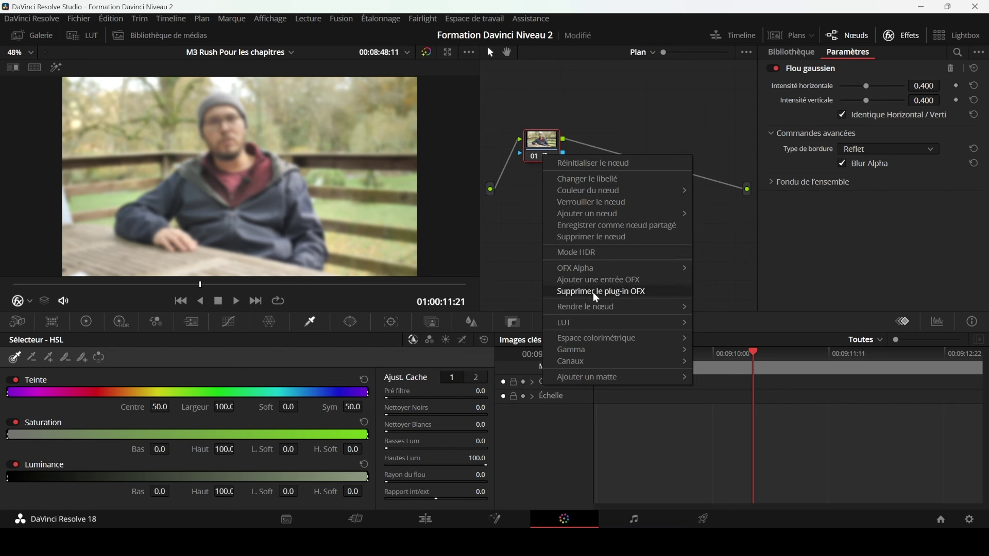
pyautogui.click(640, 292)
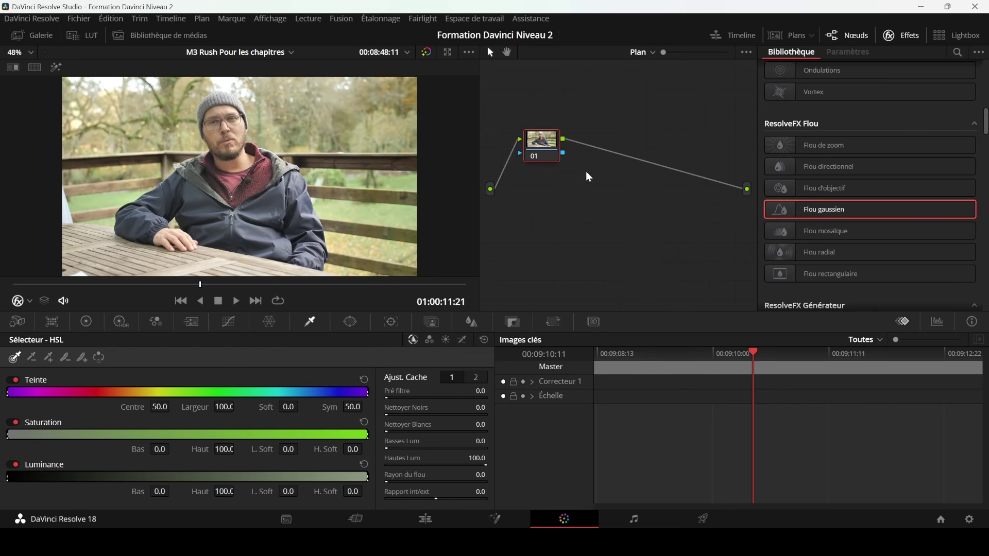
pyautogui.moveTo(545, 150); pyautogui.dragTo(551, 155)
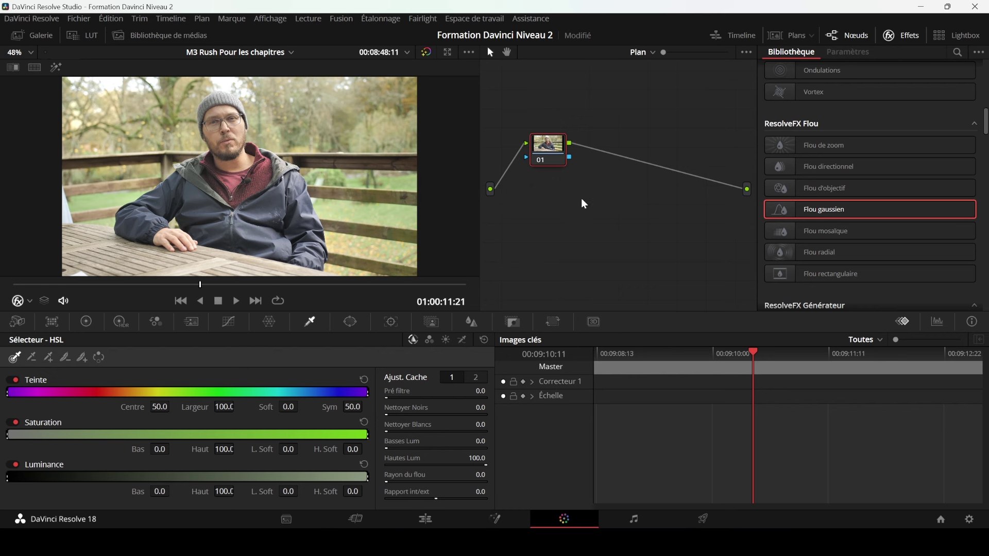
pyautogui.moveTo(544, 163); pyautogui.dragTo(561, 166)
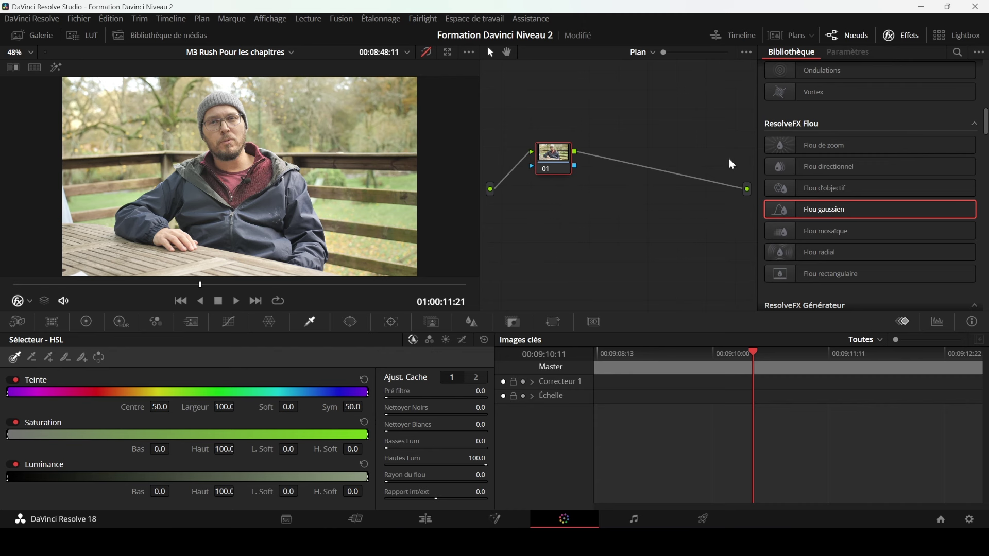
# Re-enable grading in the viewer and show the Power Window palette for node 01
pyautogui.click(427, 52)
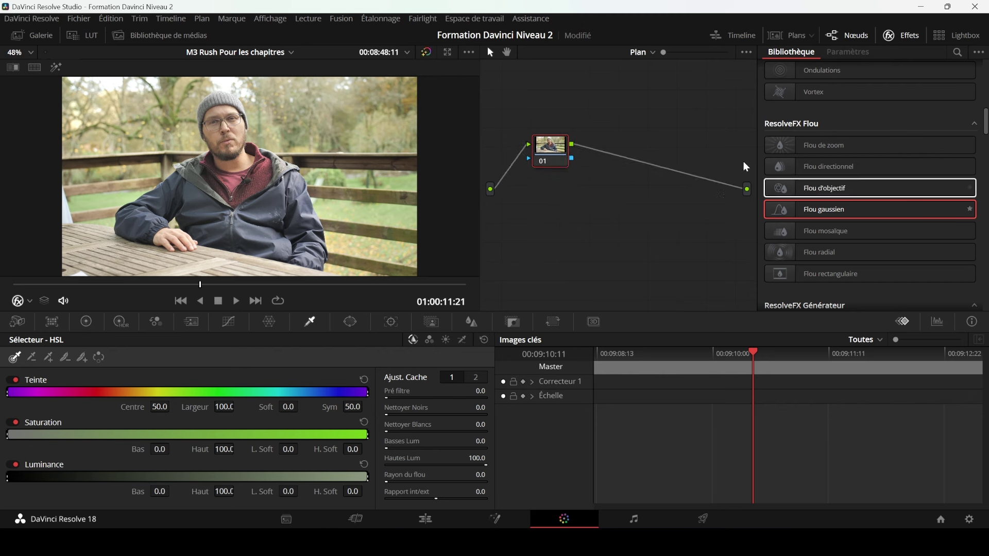
pyautogui.moveTo(547, 150); pyautogui.dragTo(550, 161)
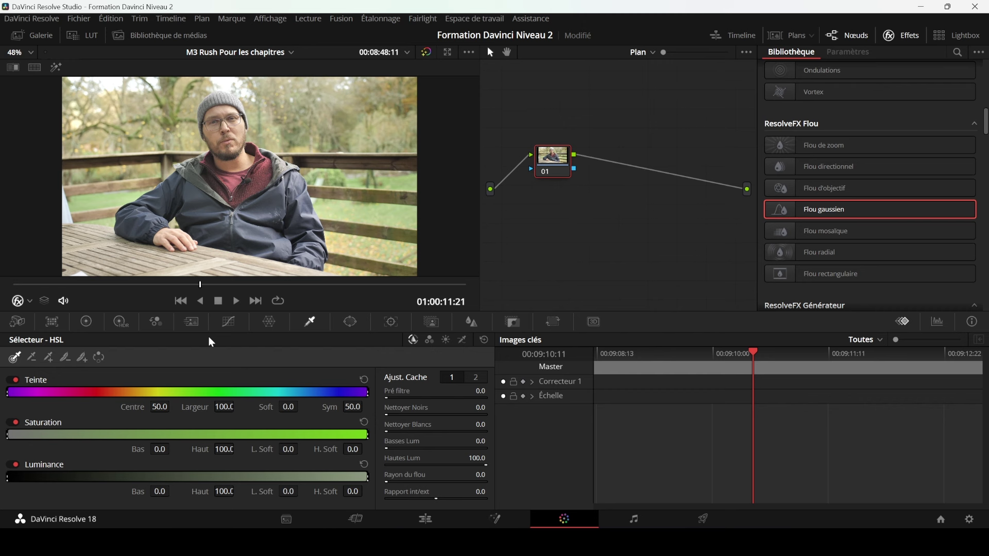
pyautogui.click(351, 323)
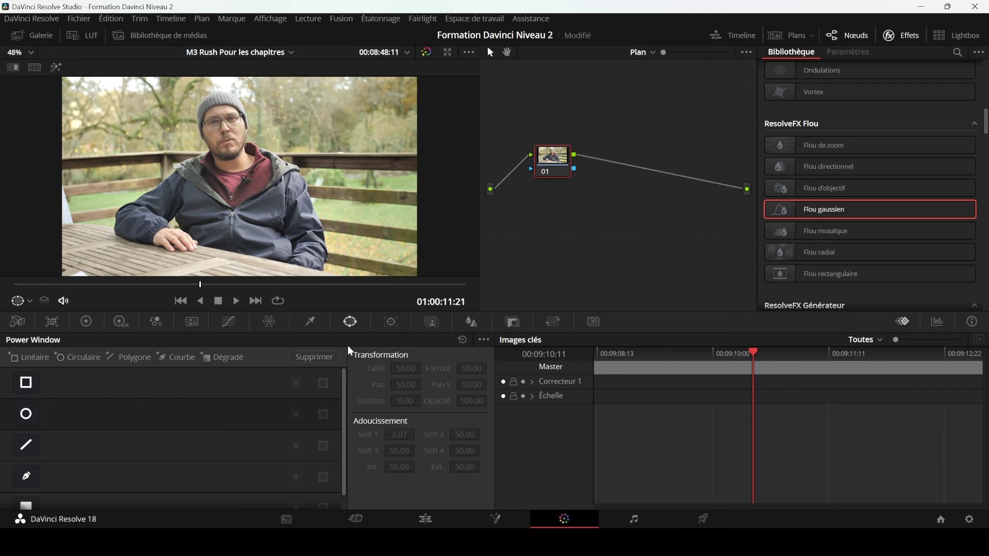
# Add a circular window over the subject's face and drop Flou gaussien onto node 01
pyautogui.click(27, 415)
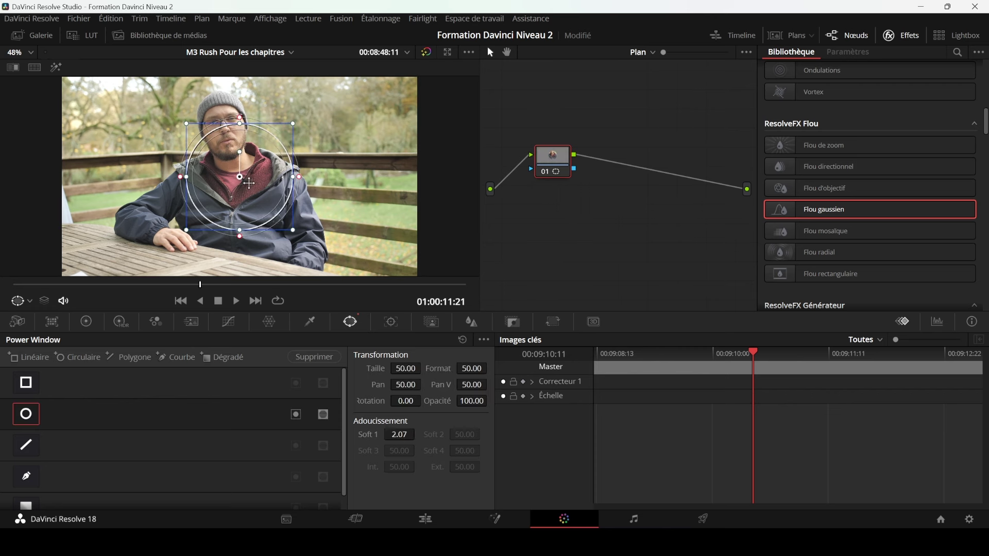
pyautogui.moveTo(246, 183); pyautogui.dragTo(231, 143)
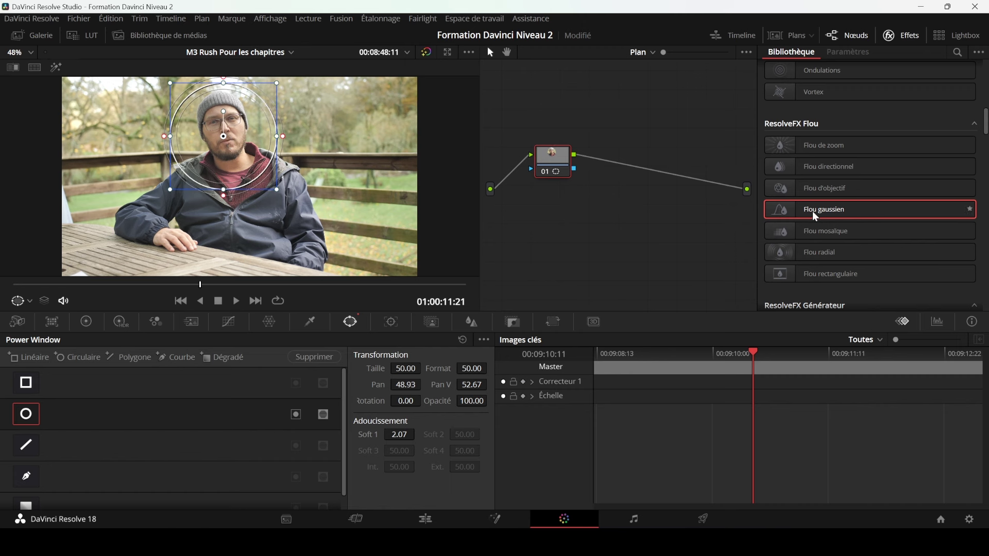
pyautogui.moveTo(812, 212); pyautogui.dragTo(553, 164)
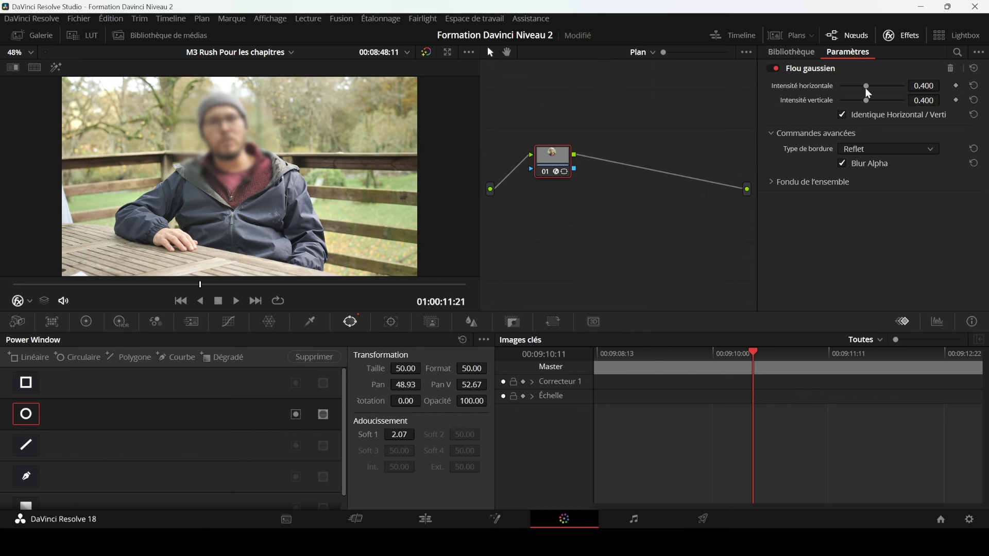
# Set the Gaussian blur's horizontal and vertical intensity to 0.798, keeping them linked
pyautogui.moveTo(866, 86); pyautogui.dragTo(884, 86)
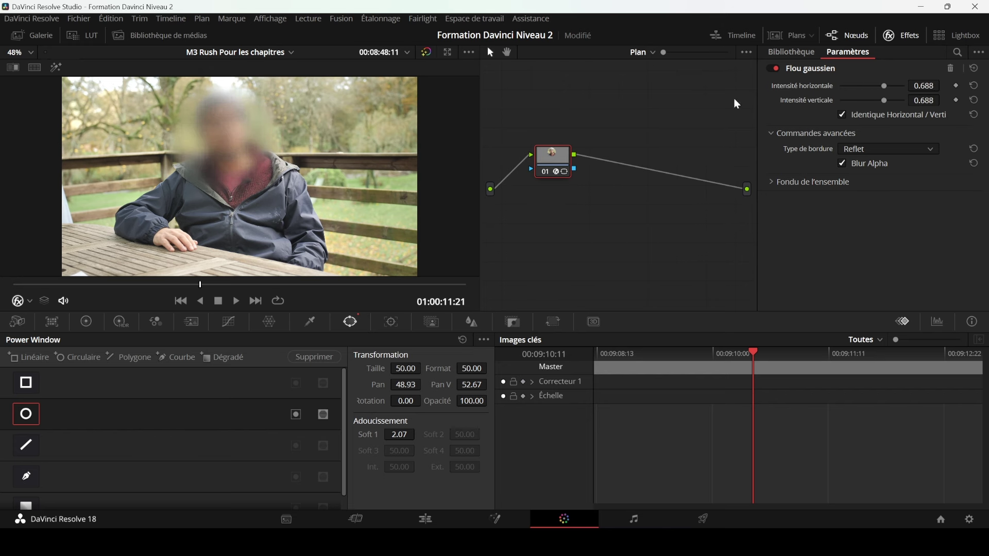
pyautogui.moveTo(884, 85)
pyautogui.mouseDown()
pyautogui.moveTo(873, 85)
pyautogui.moveTo(886, 86)
pyautogui.mouseUp()
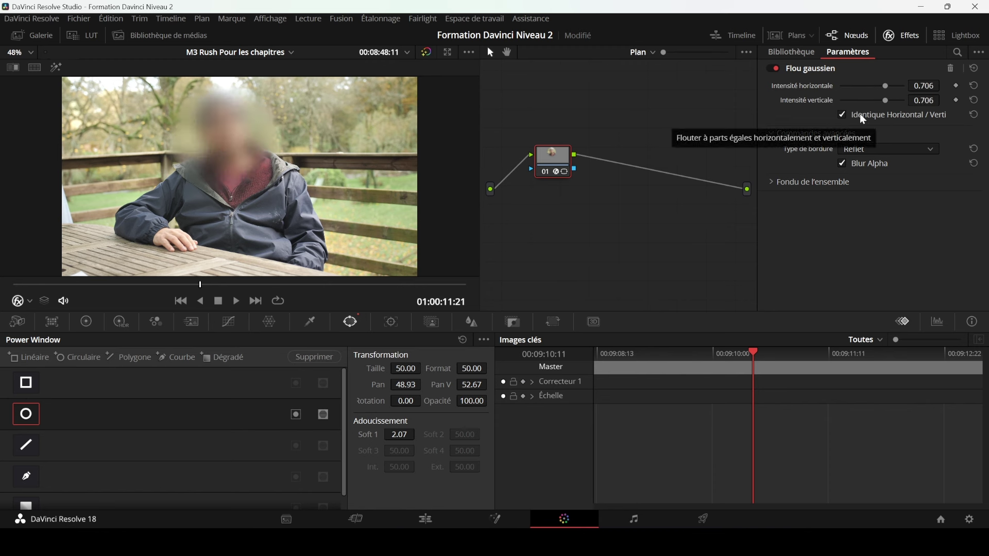
pyautogui.click(843, 114)
pyautogui.moveTo(885, 100)
pyautogui.mouseDown()
pyautogui.moveTo(871, 101)
pyautogui.moveTo(891, 88)
pyautogui.mouseUp()
pyautogui.click(843, 114)
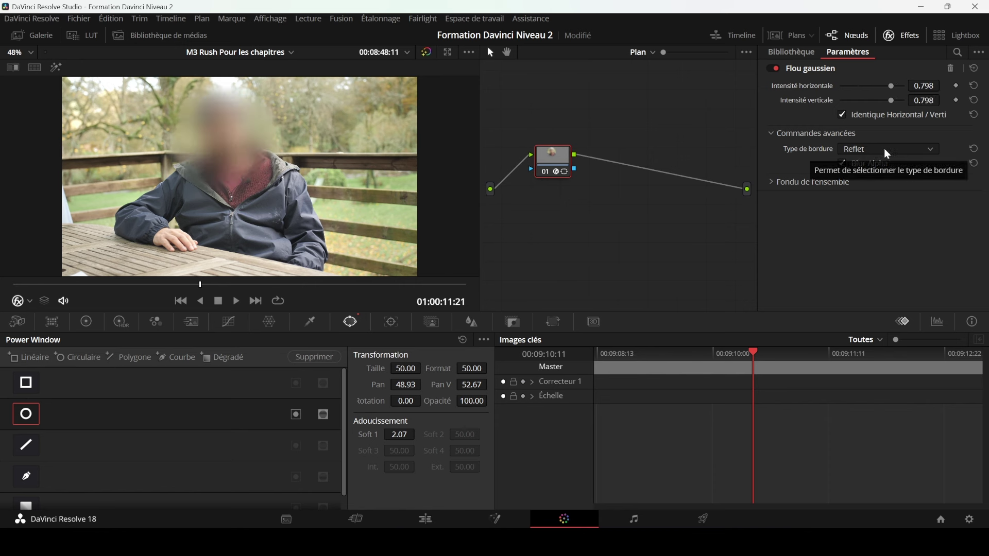
# Set Type de bordure to Duplication, leaving Blur Alpha enabled
pyautogui.click(915, 148)
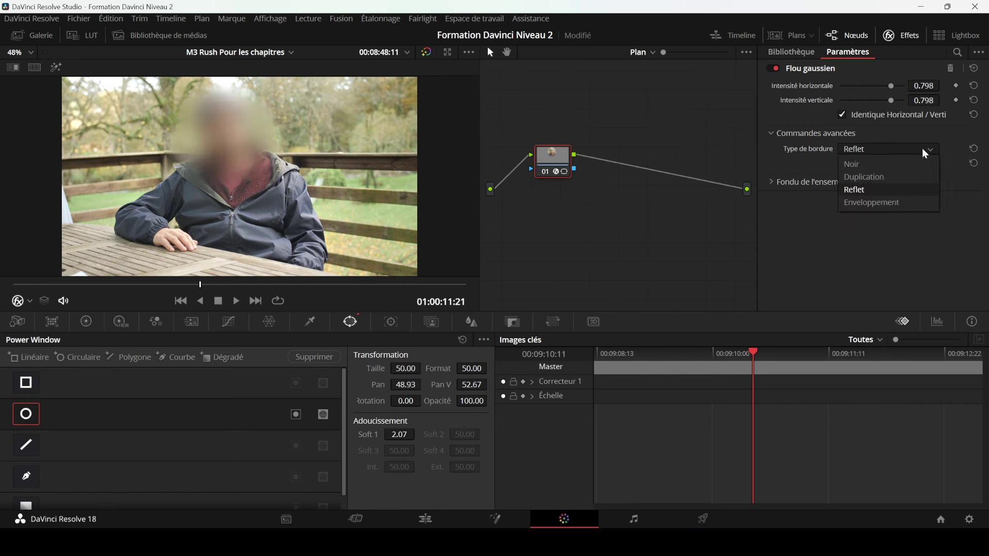
pyautogui.click(887, 178)
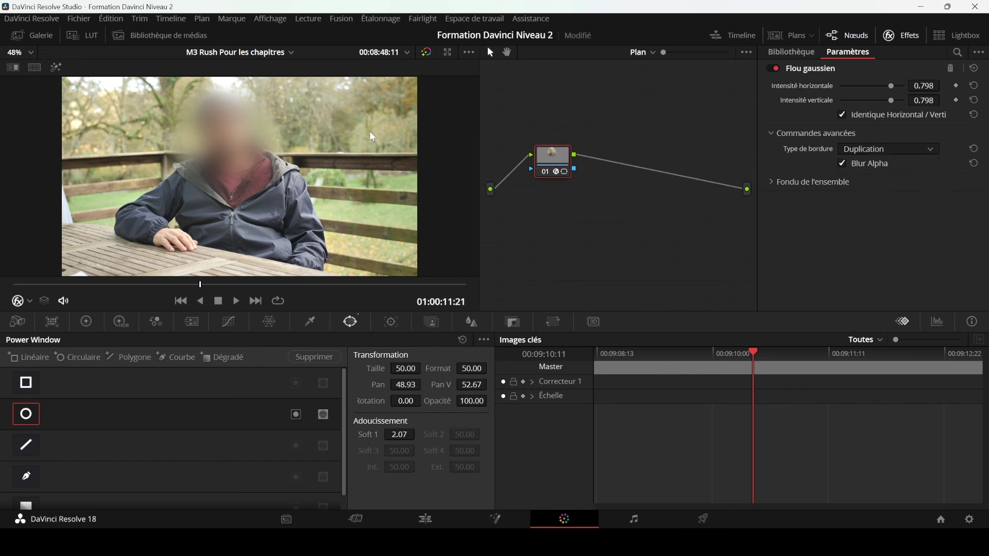
pyautogui.click(843, 164)
pyautogui.click(841, 165)
# Keep the Fondu de l'ensemble blend at 1.000 and save the project
pyautogui.click(771, 182)
pyautogui.moveTo(903, 199)
pyautogui.mouseDown()
pyautogui.moveTo(885, 199)
pyautogui.moveTo(910, 204)
pyautogui.mouseUp()
pyautogui.hotkey('ctrl', 's')
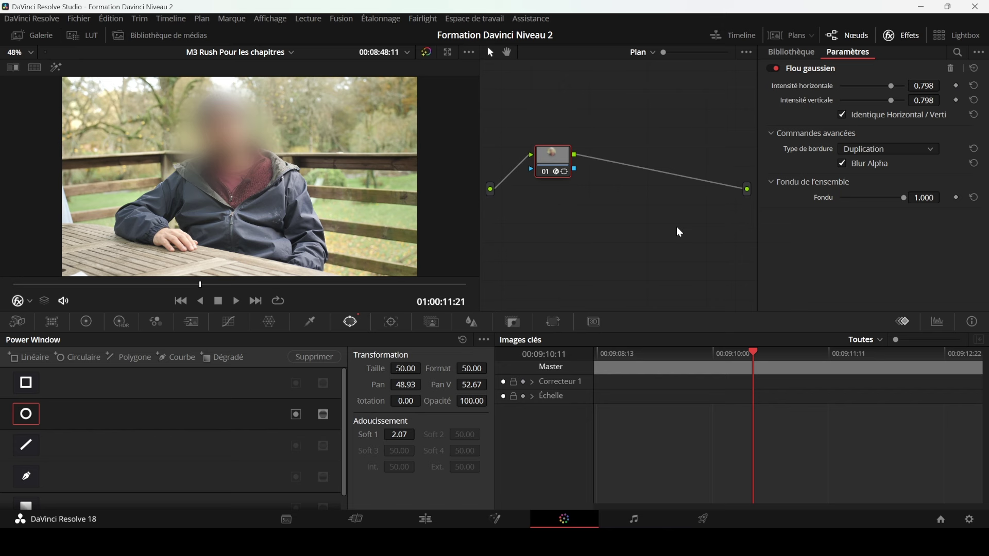